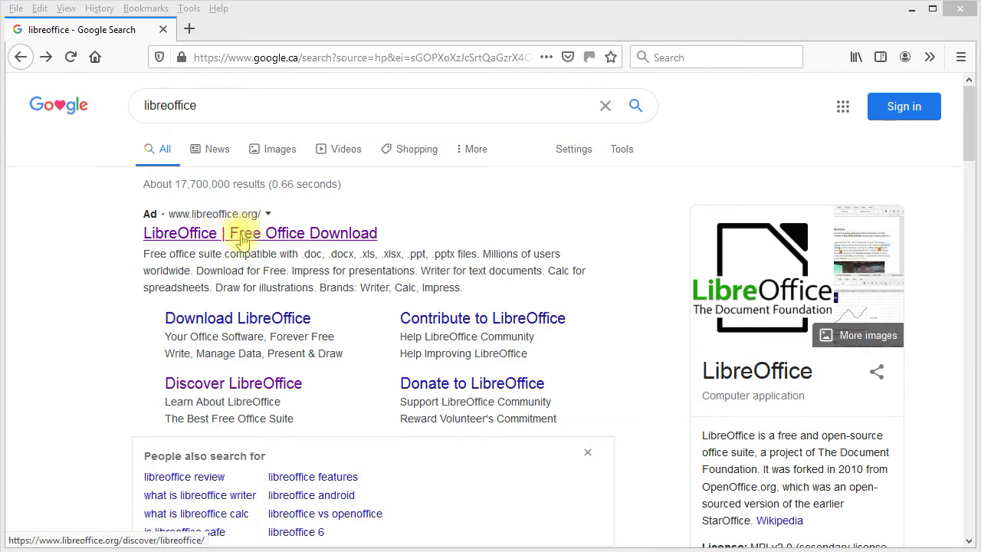
- Open the official LibreOffice website from the search results and go to its Download LibreOffice page
click(240, 235)
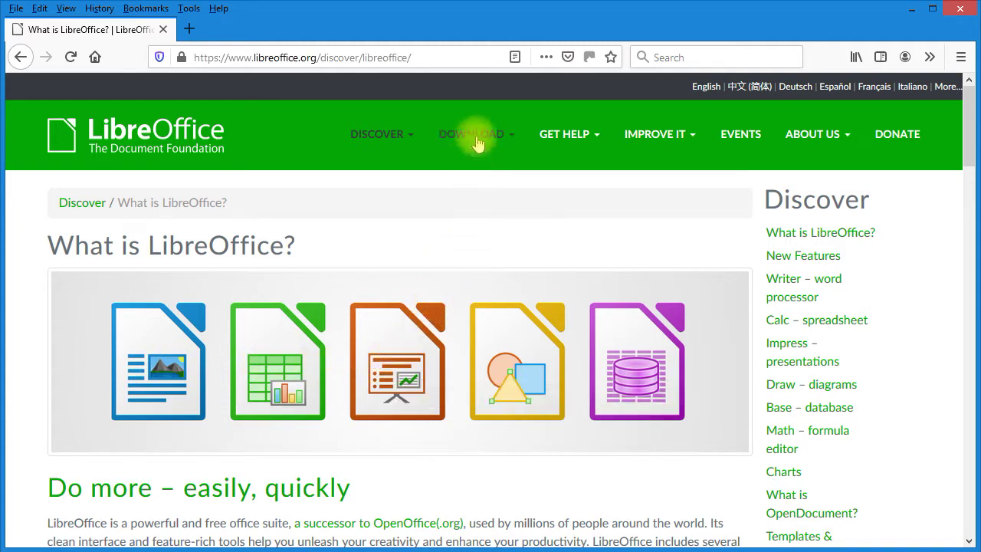
mouse_move(475, 151)
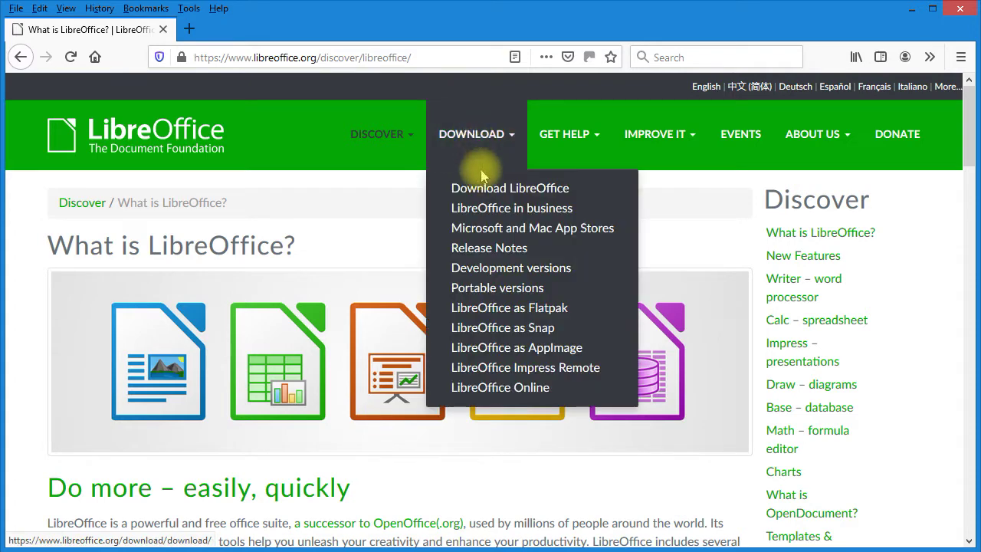
click(487, 192)
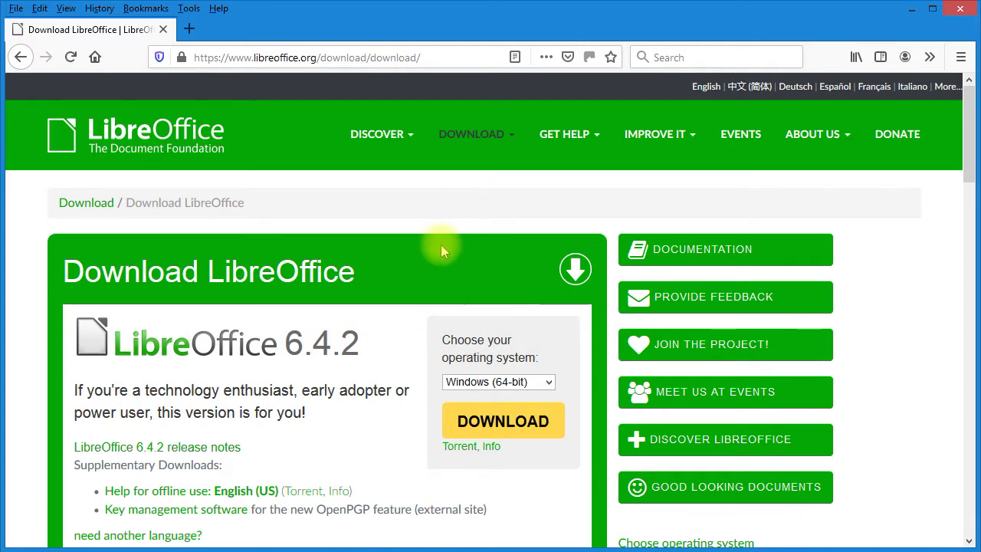
- Download LibreOffice 6.4.2 for Windows (64-bit) and save LibreOffice_6.4.2_Win_x64.msi in the Downloads folder
scroll(443, 246, down, 2)
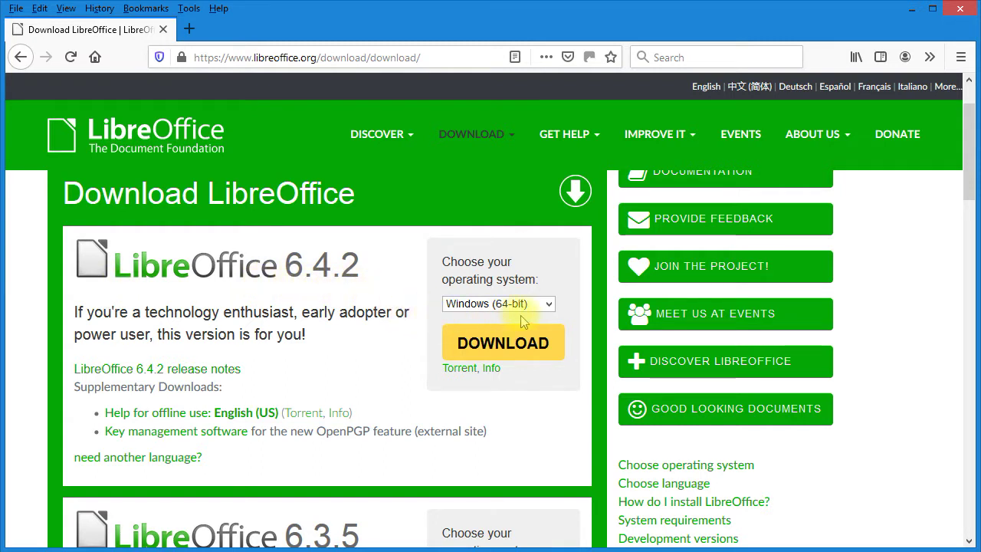
click(549, 305)
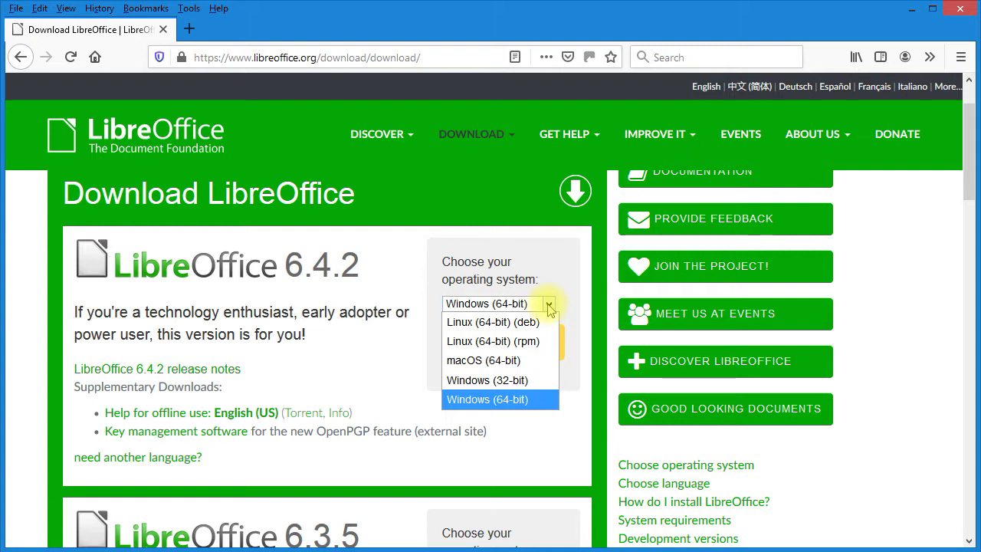
click(513, 403)
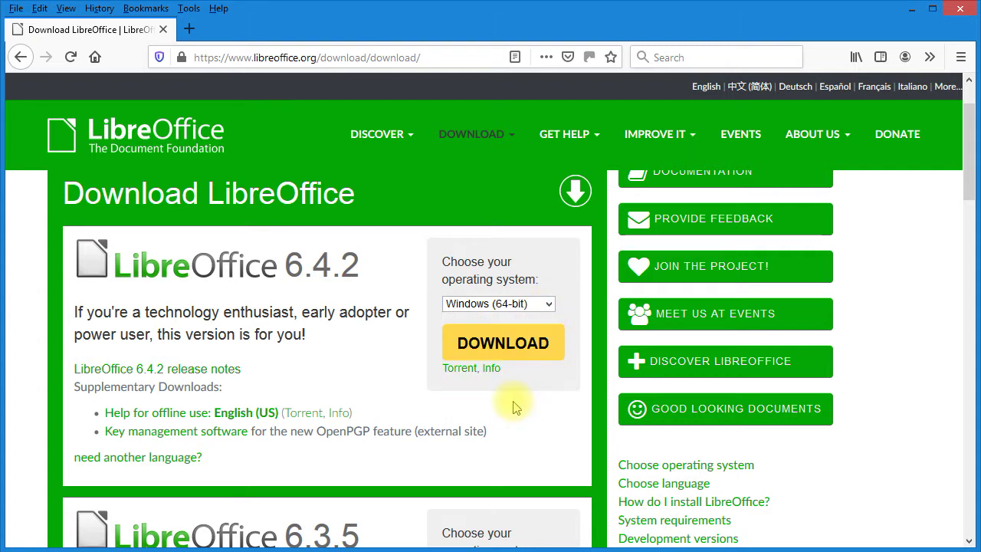
click(494, 349)
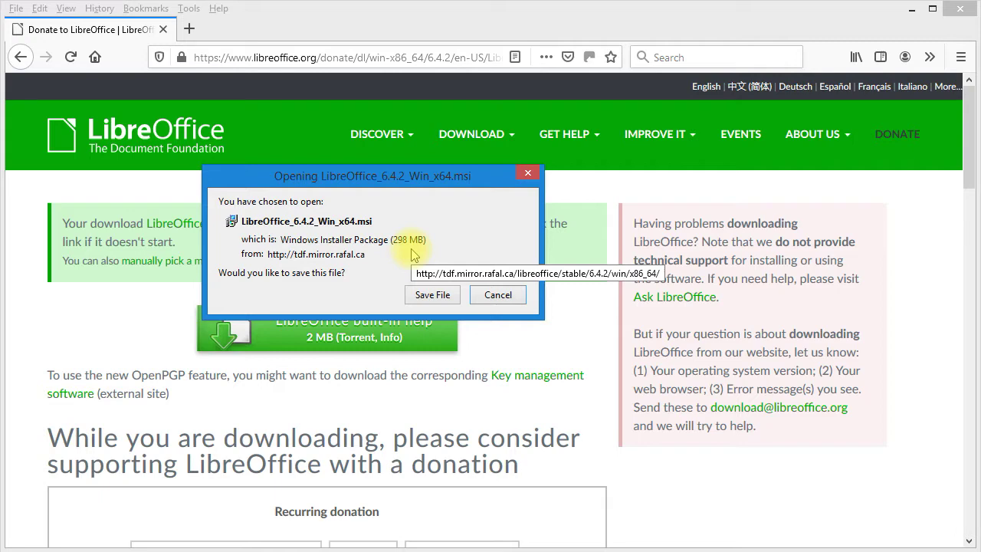
click(433, 295)
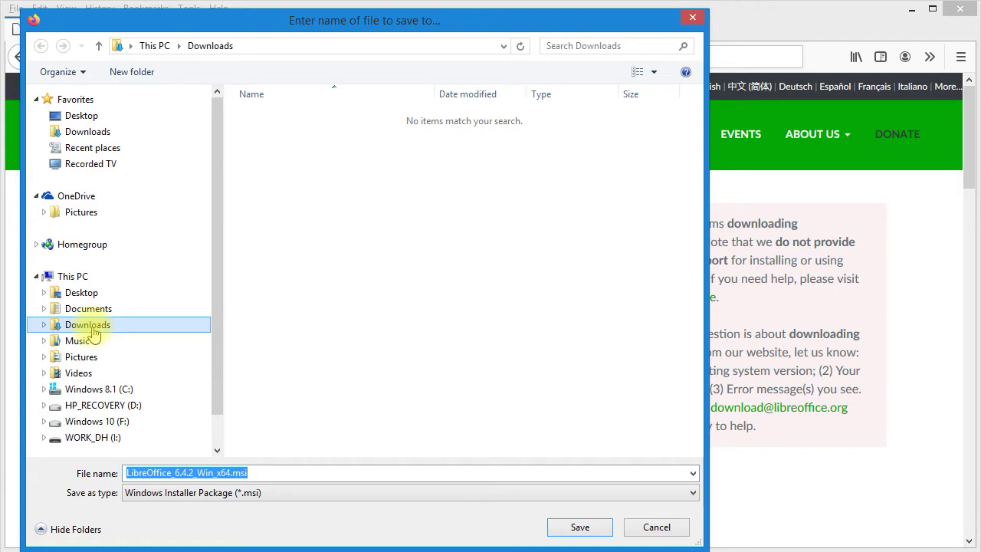
click(587, 530)
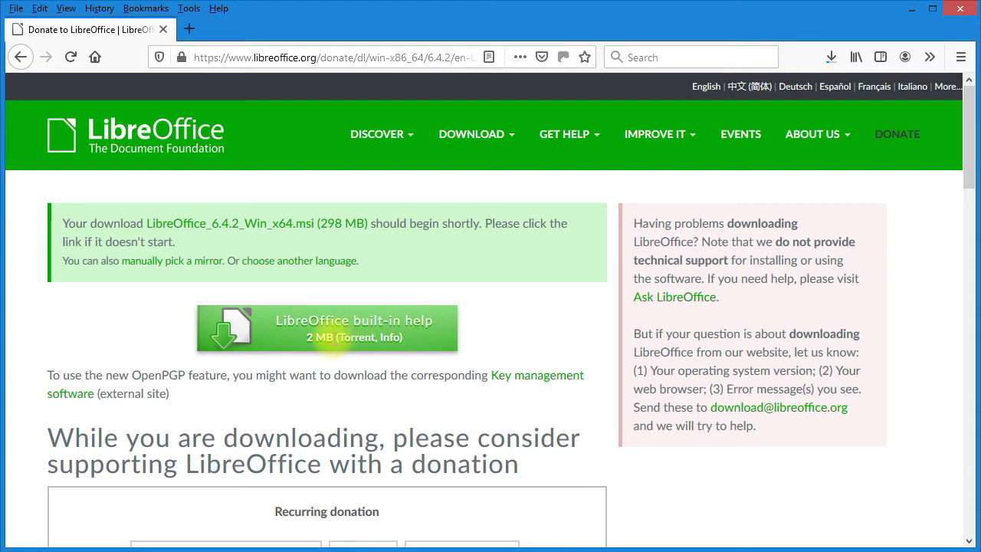
- Download the LibreOffice built-in help installer, LibreOffice_6.4.2_Win_x64_helppack_en-US.msi, to Downloads and show the folder containing the downloaded installers
click(321, 327)
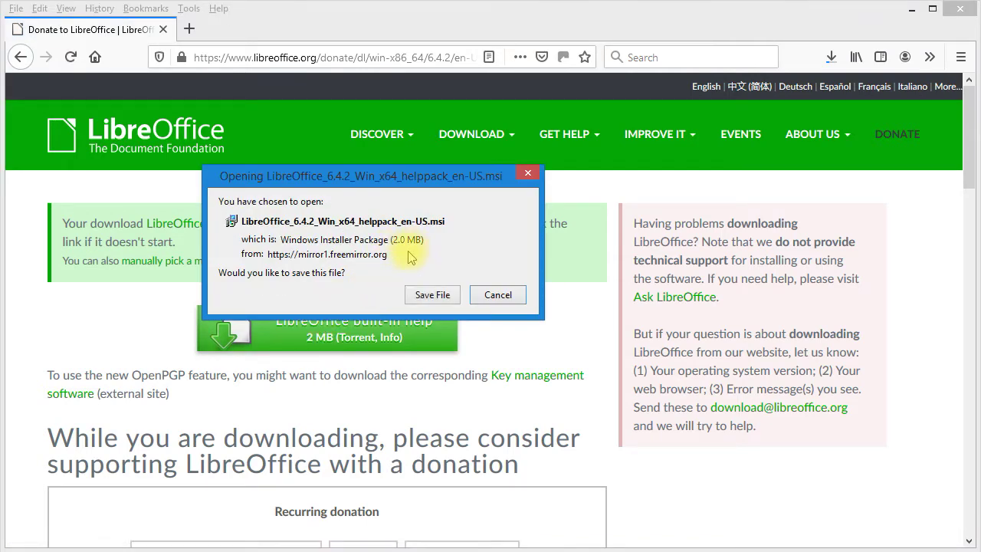
click(433, 295)
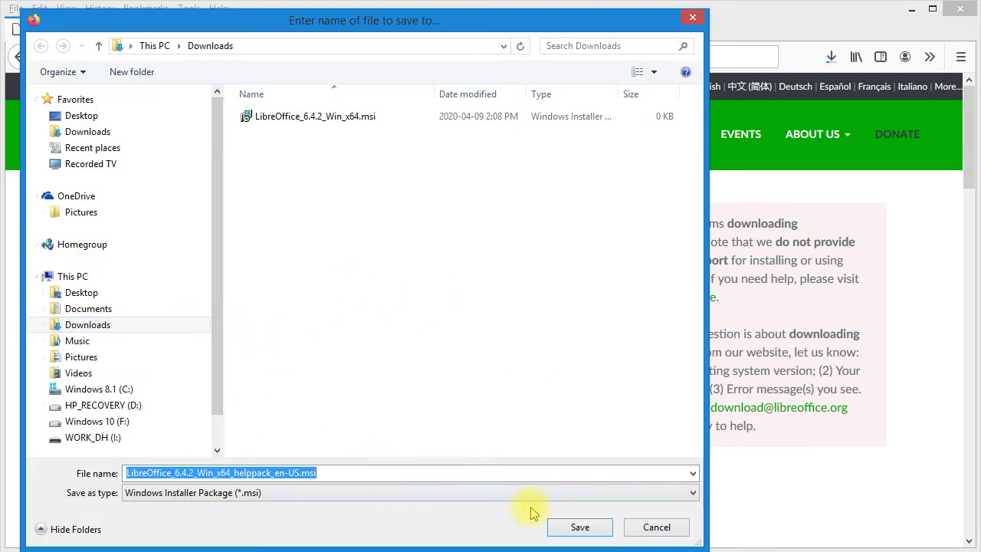
click(580, 527)
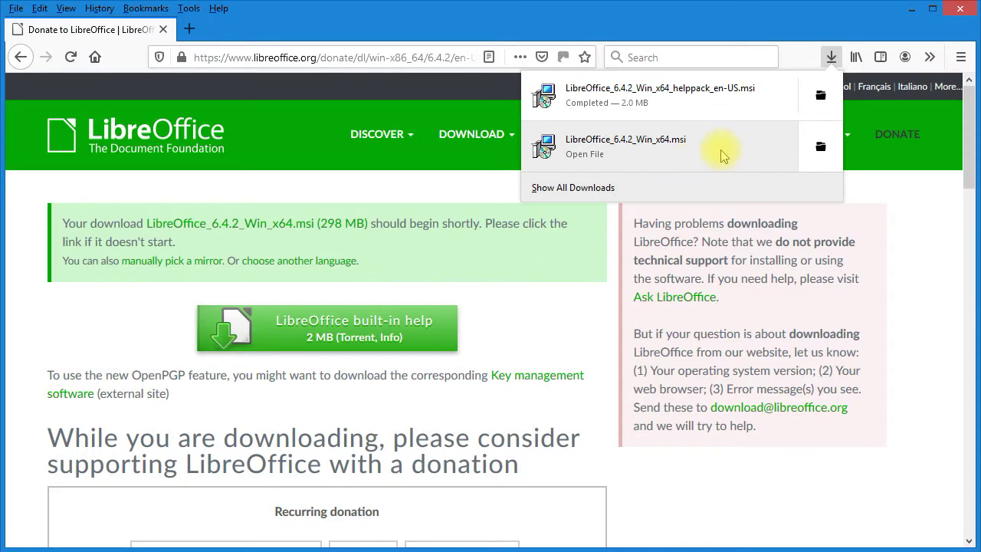
click(824, 151)
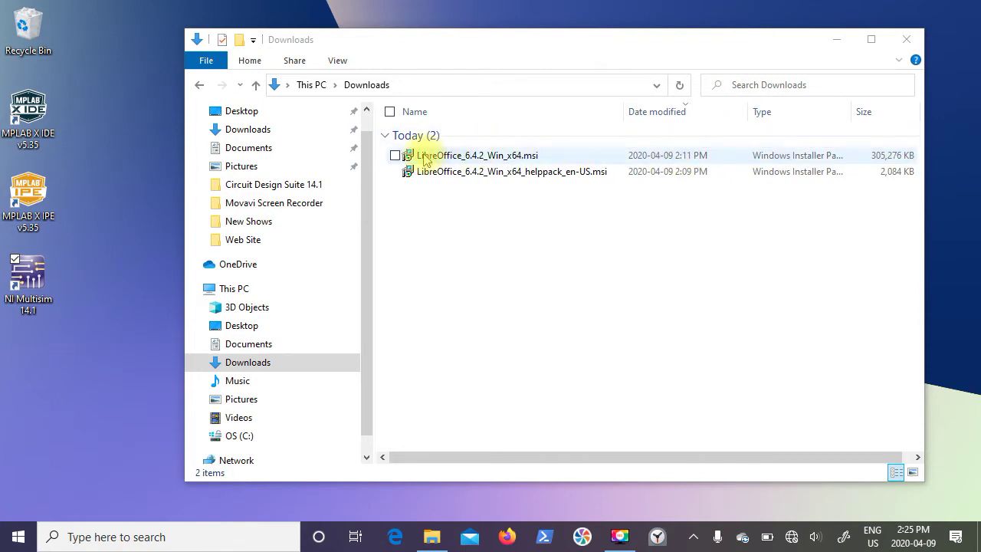
- Install LibreOffice from LibreOffice_6.4.2_Win_x64.msi with the Typical setup, a desktop shortcut and no loading at system start-up
double_click(424, 157)
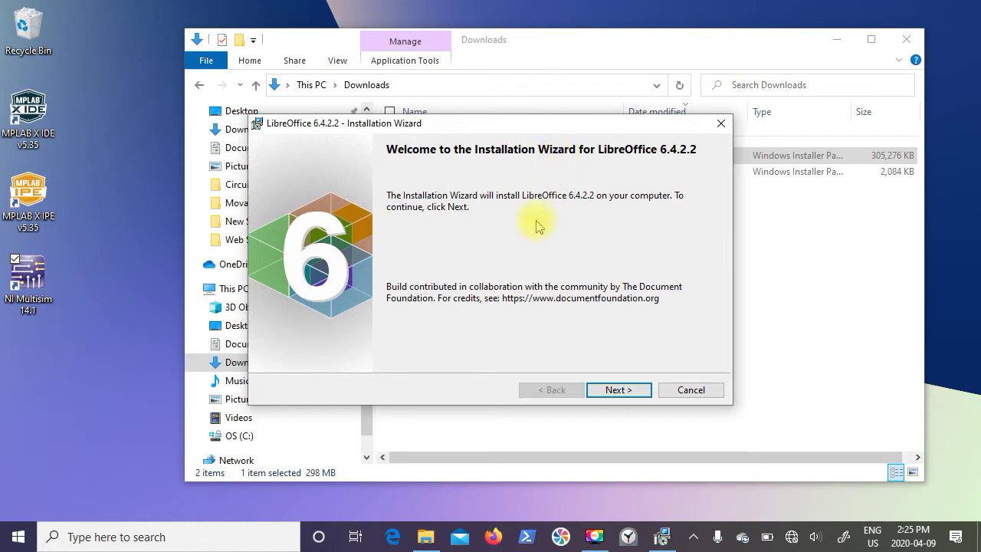
click(617, 391)
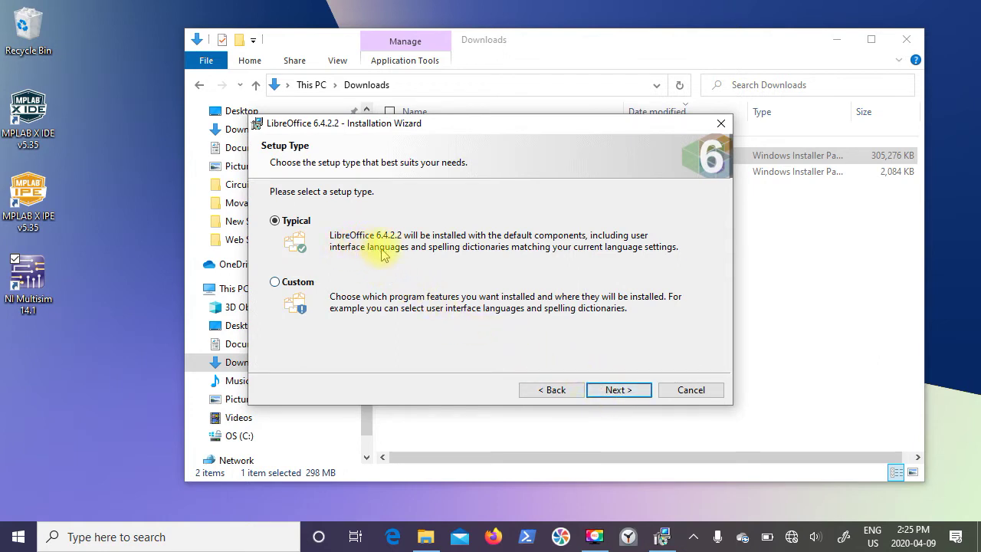
click(619, 390)
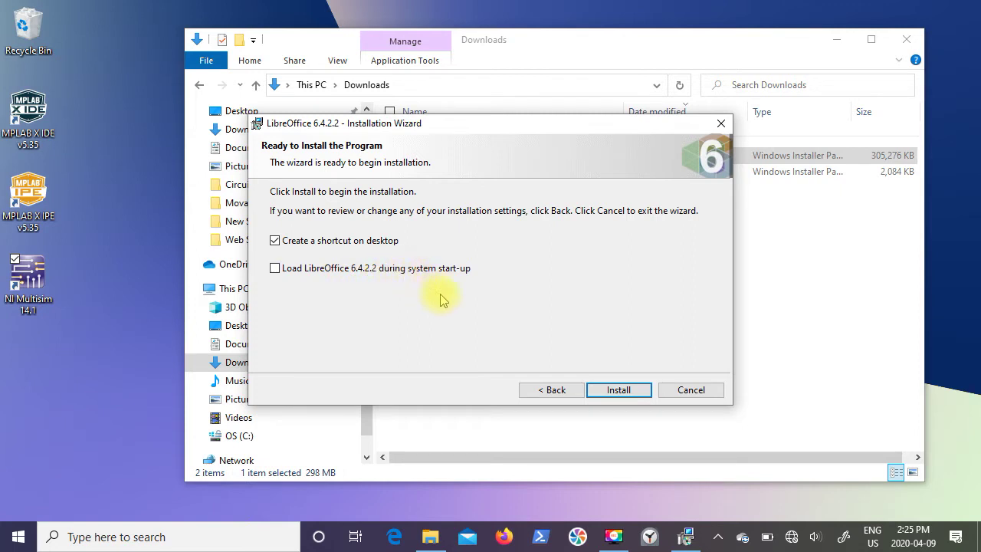
click(619, 391)
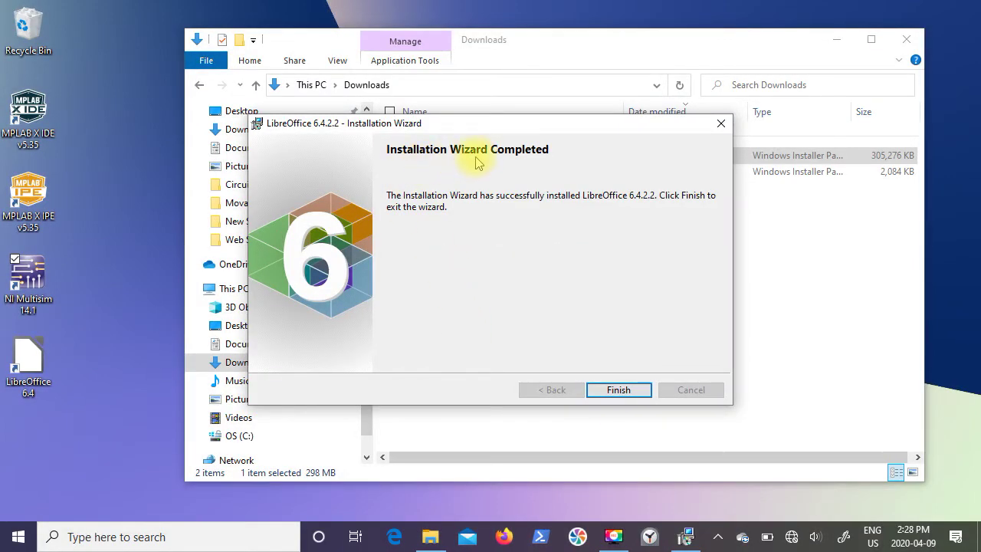
click(630, 394)
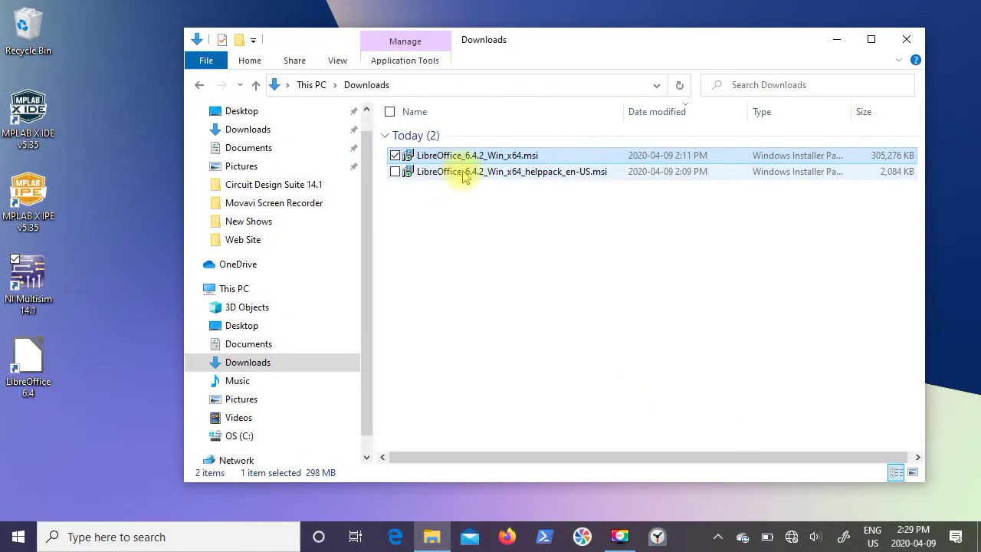
- Install the English (United States) help pack into C:\Program Files\LibreOffice\ and close the Downloads folder window
mouse_move(437, 173)
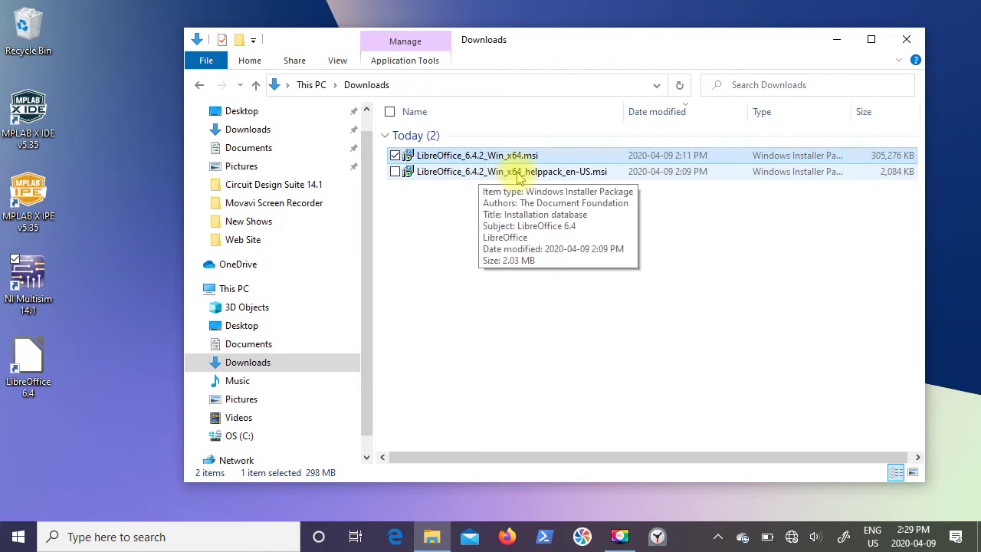
double_click(434, 173)
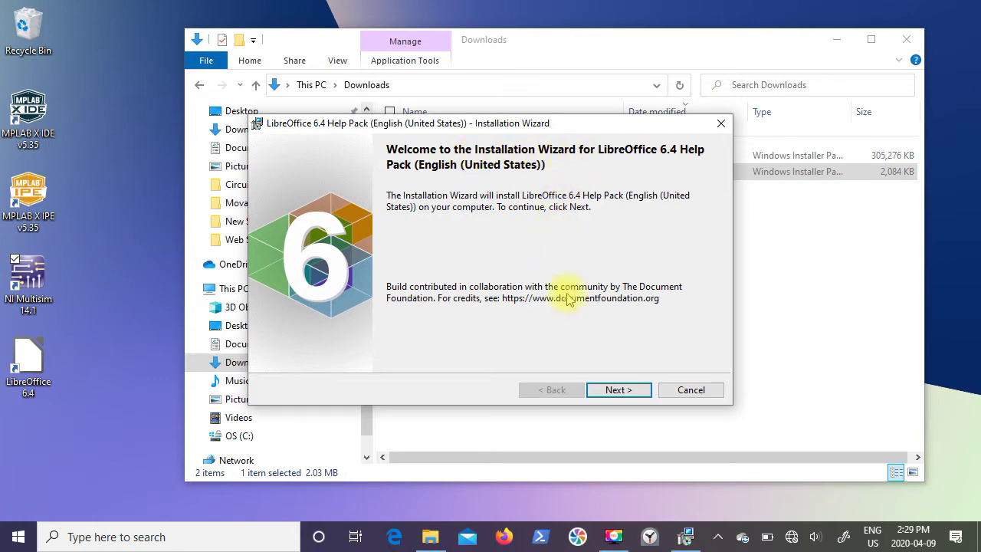
click(620, 391)
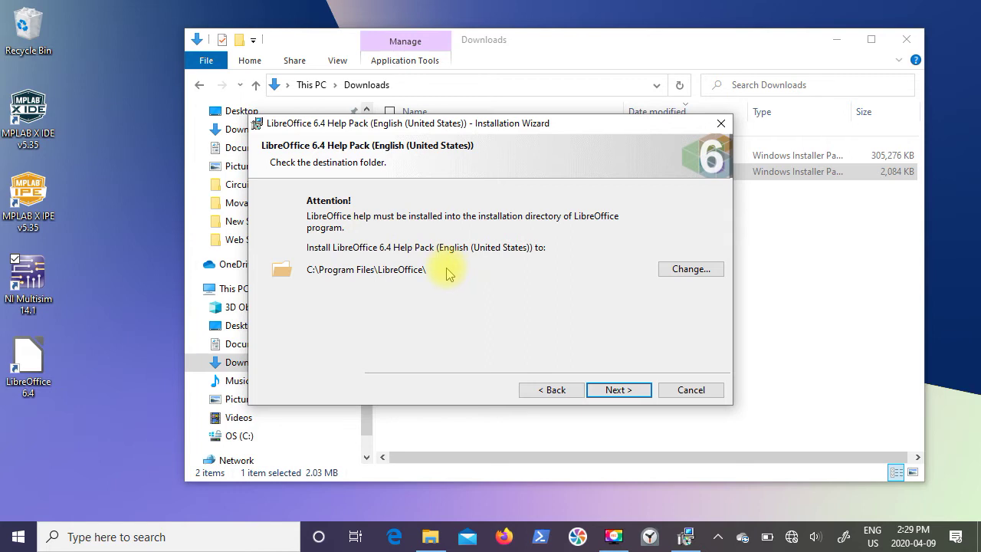
click(616, 392)
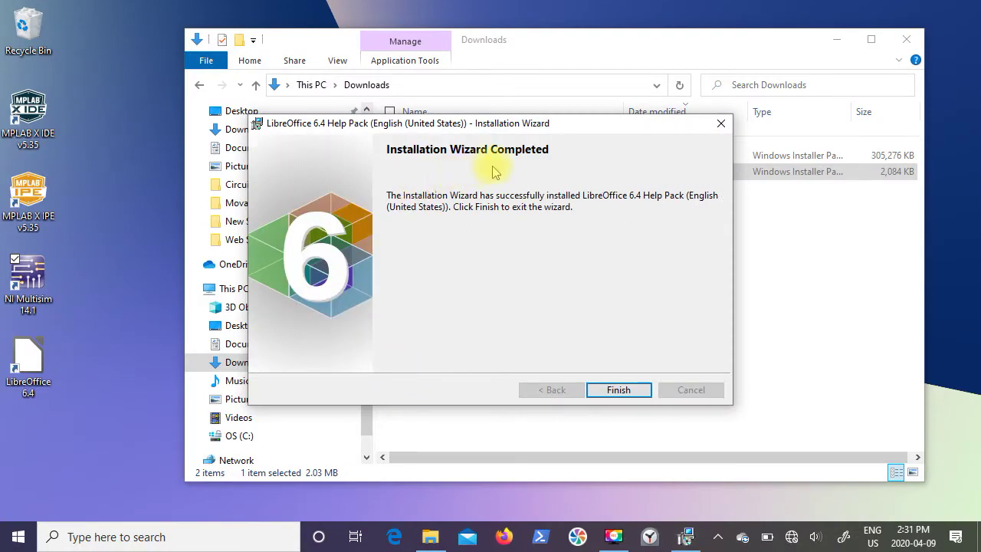
click(618, 390)
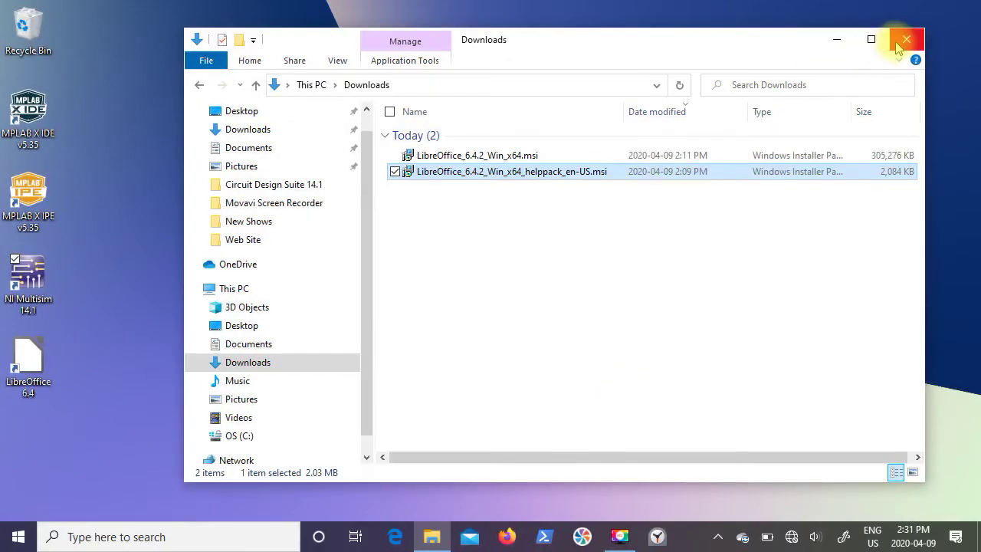
click(903, 41)
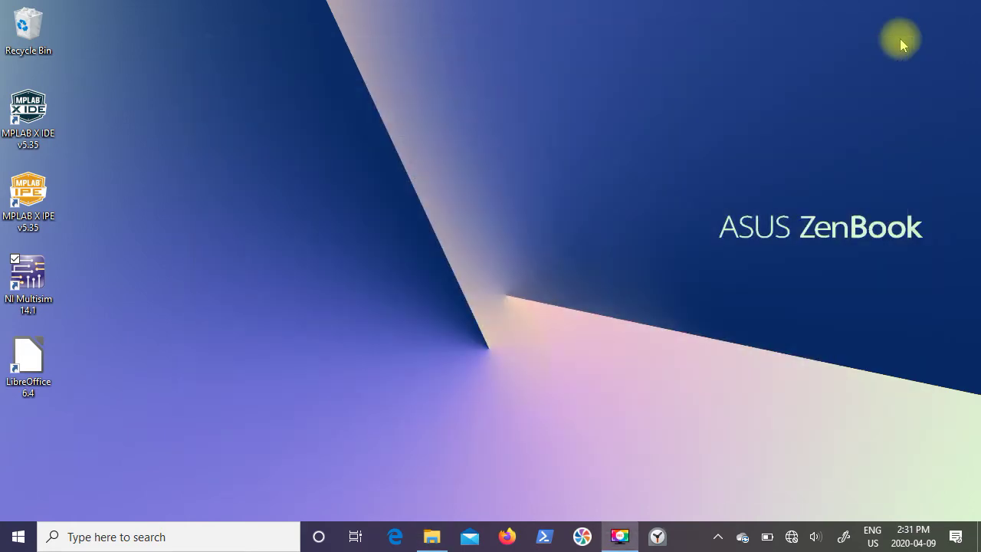
- Start LibreOffice from its desktop shortcut and arrange a narrowed Downloads folder window so both windows are accessible
double_click(37, 359)
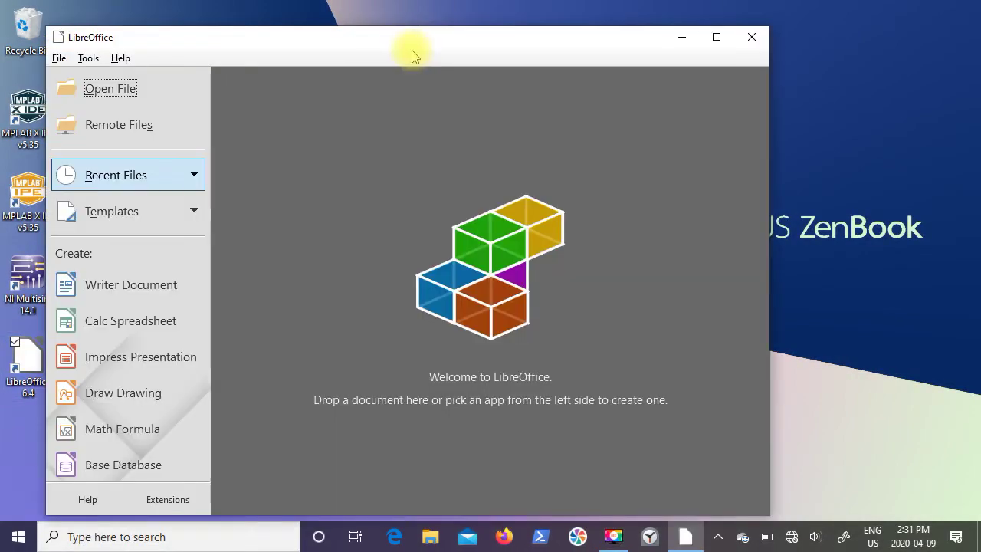
drag(412, 53, 470, 26)
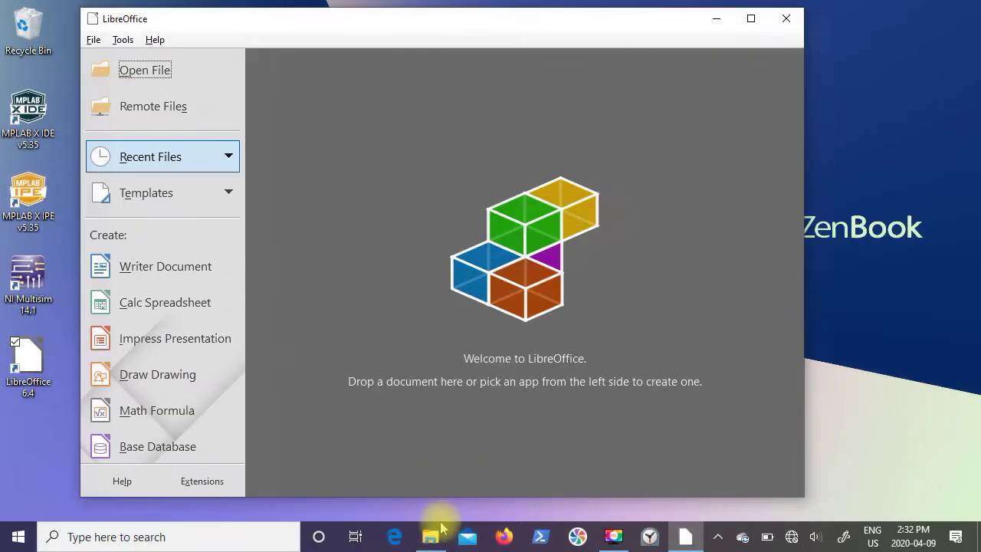
click(430, 539)
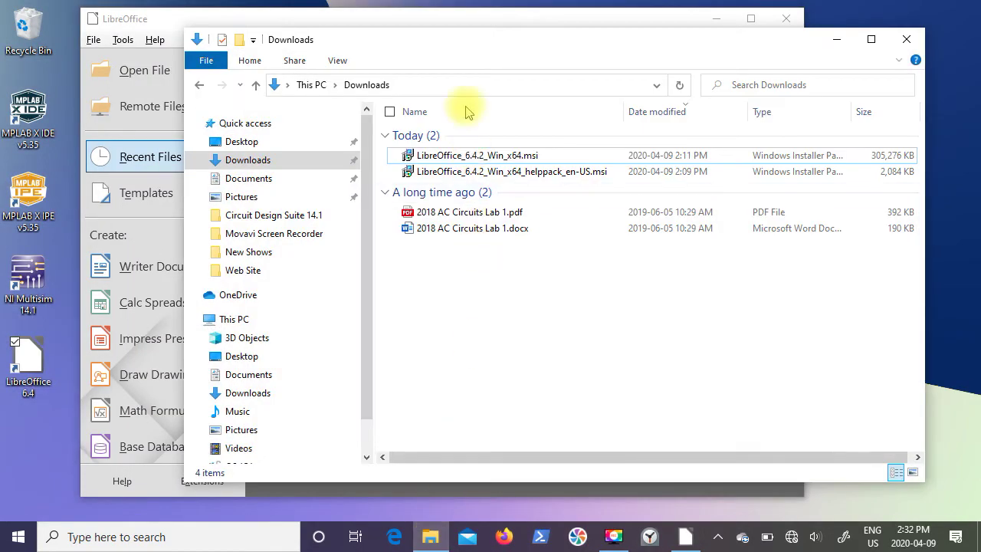
drag(442, 47, 490, 41)
drag(225, 105, 394, 108)
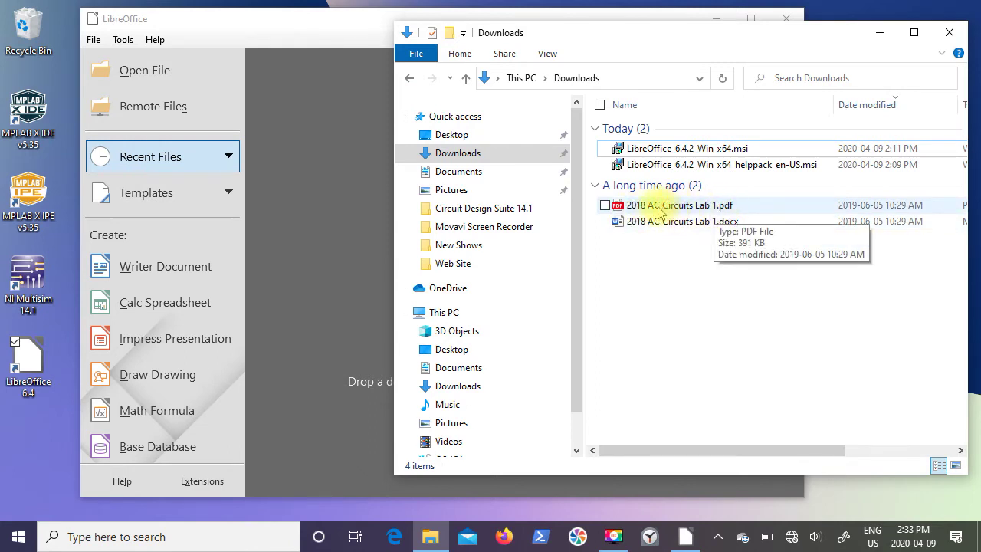
- View the first page of 2018 AC Circuits Lab 1.pdf from the Downloads folder, then close the viewer with all its tabs
double_click(623, 207)
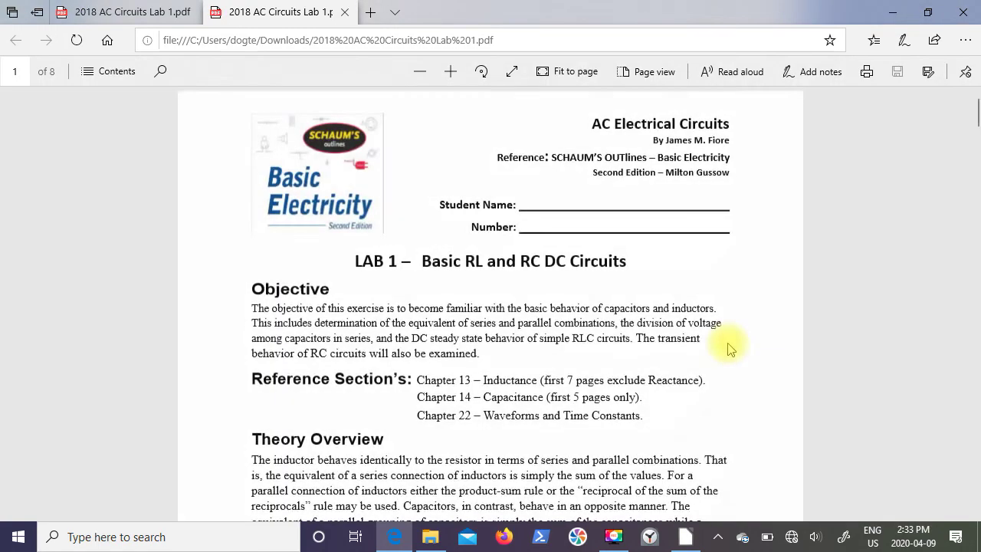
scroll(728, 349, down, 1)
scroll(729, 349, down, 7)
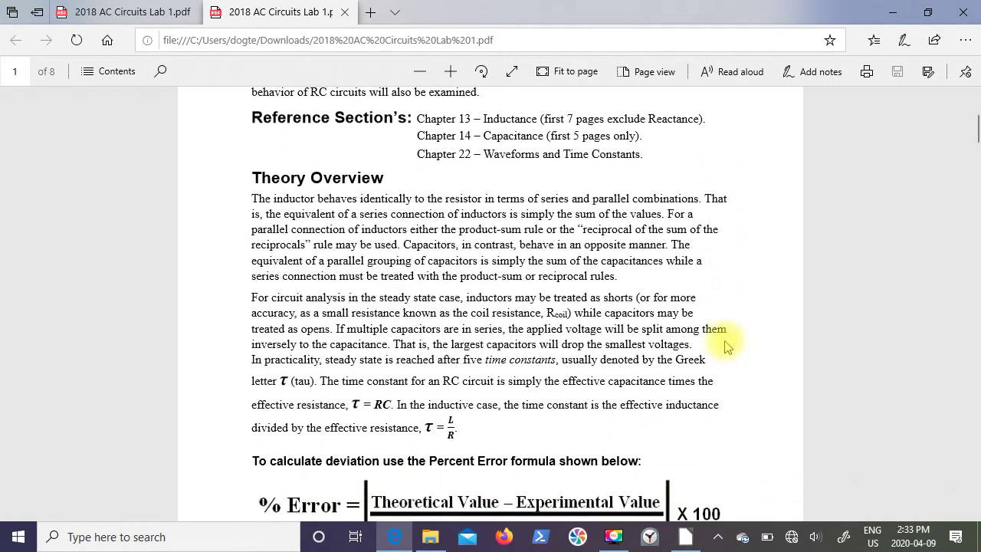
scroll(721, 336, up, 8)
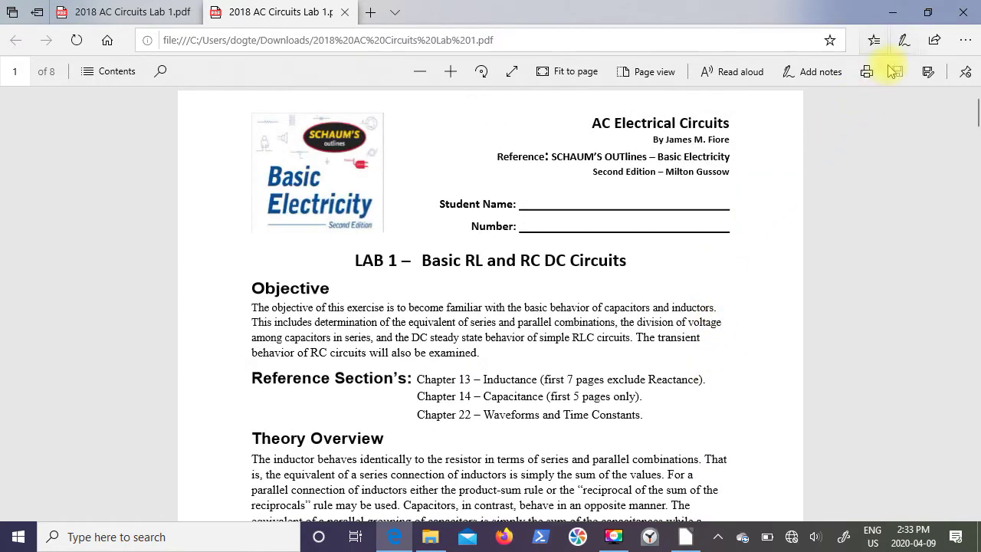
click(962, 16)
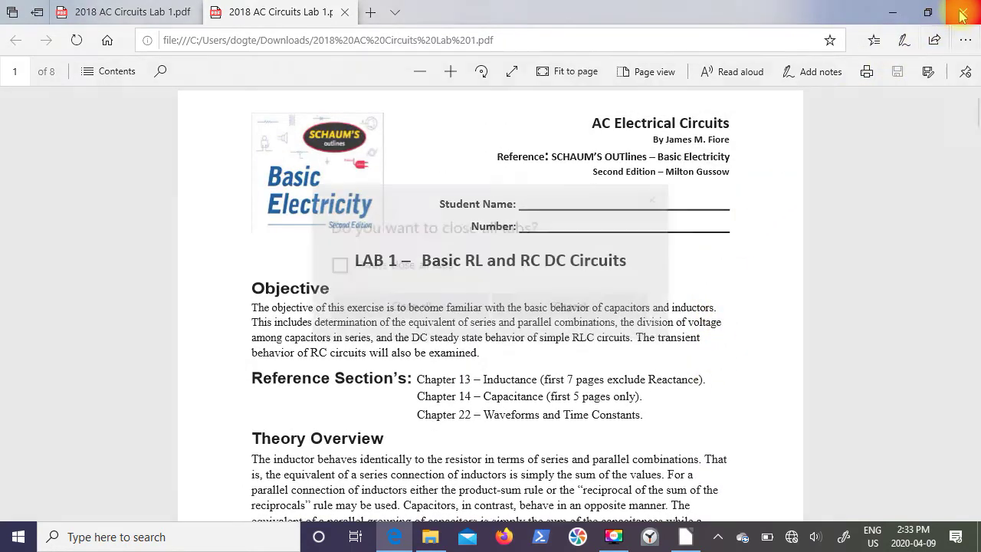
click(452, 306)
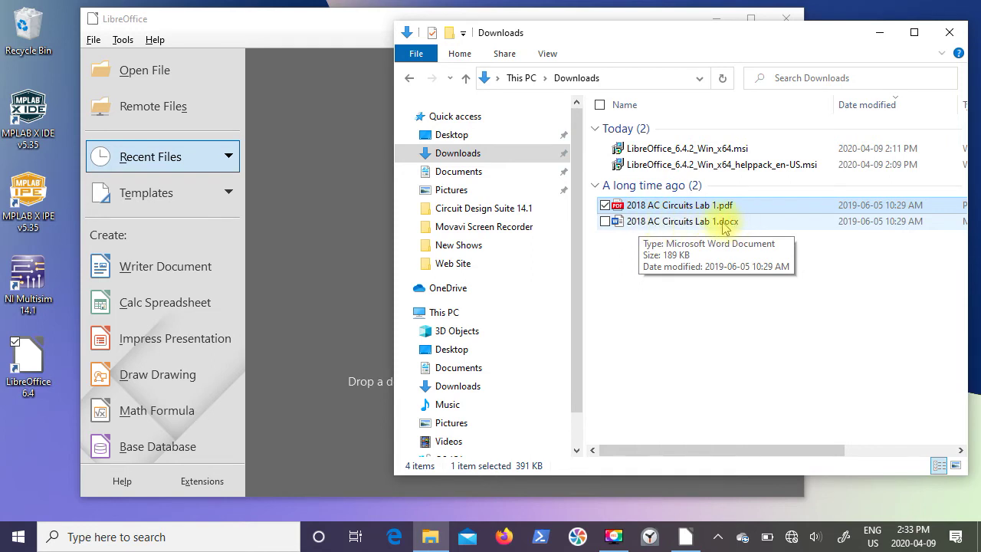
- Open 2018 AC Circuits Lab 1.docx from the Downloads folder in LibreOffice and reposition the Tip of the Day dialog
drag(620, 223, 349, 279)
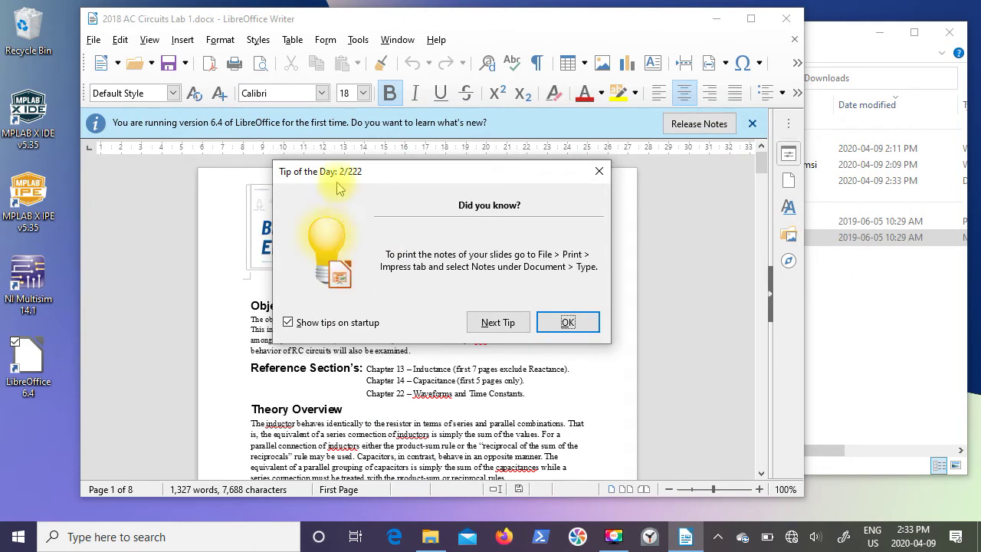
drag(408, 178, 451, 180)
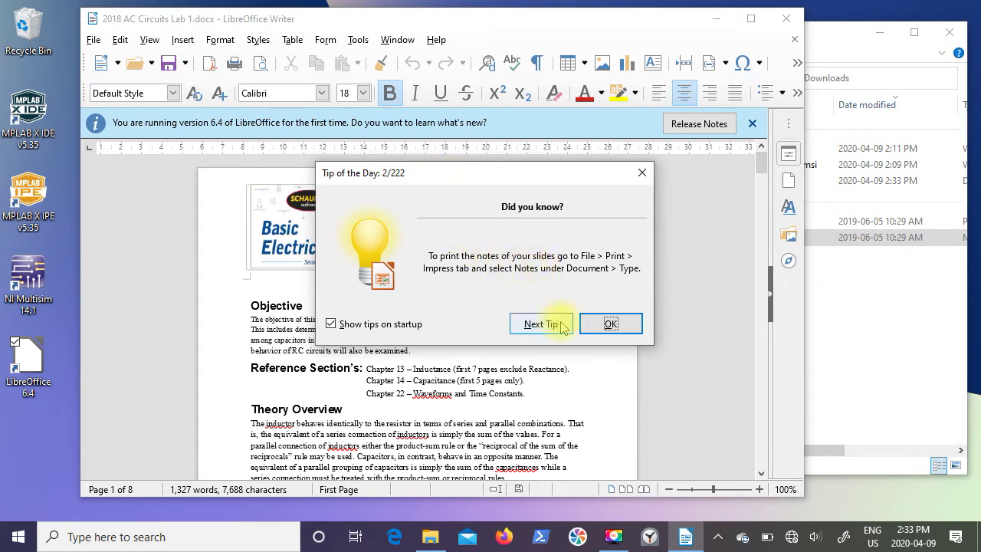
- Dismiss the Tip of the Day and examine the layout of the lab document's first two pages, returning to its beginning
click(610, 324)
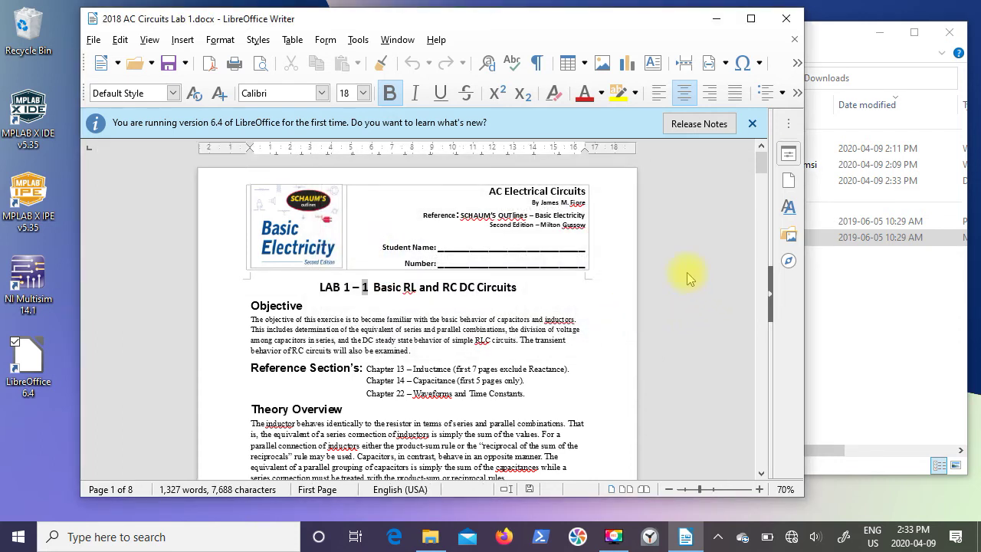
scroll(687, 272, down, 4)
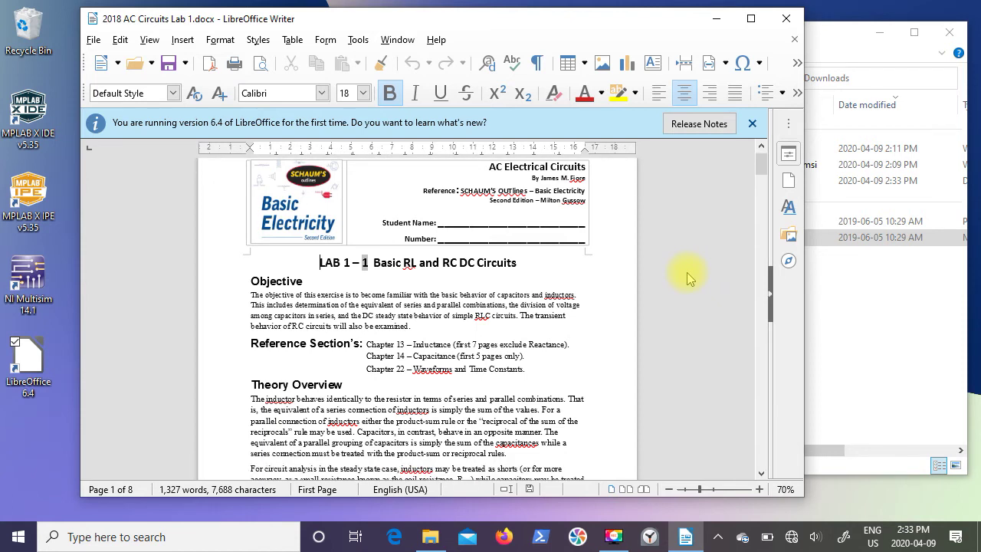
scroll(687, 274, down, 4)
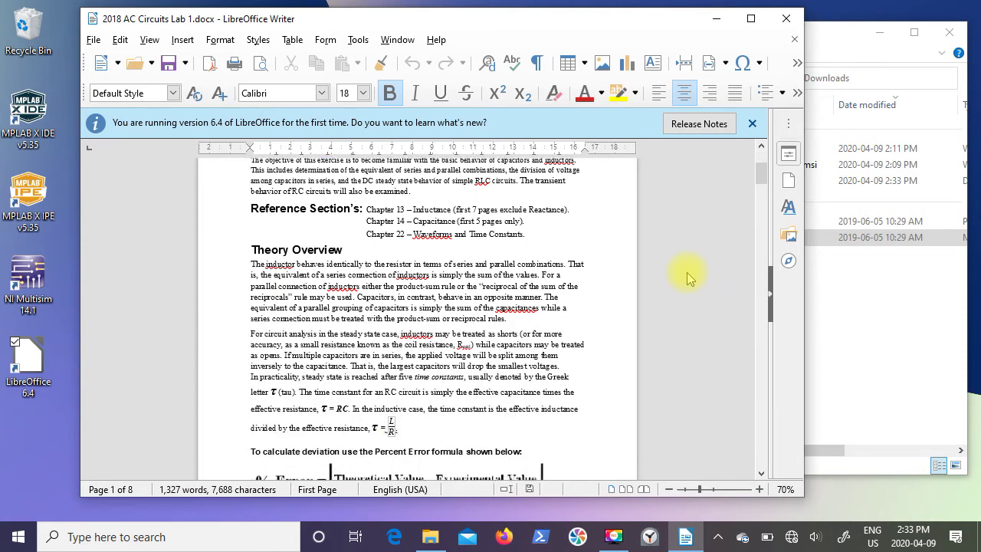
scroll(687, 273, down, 4)
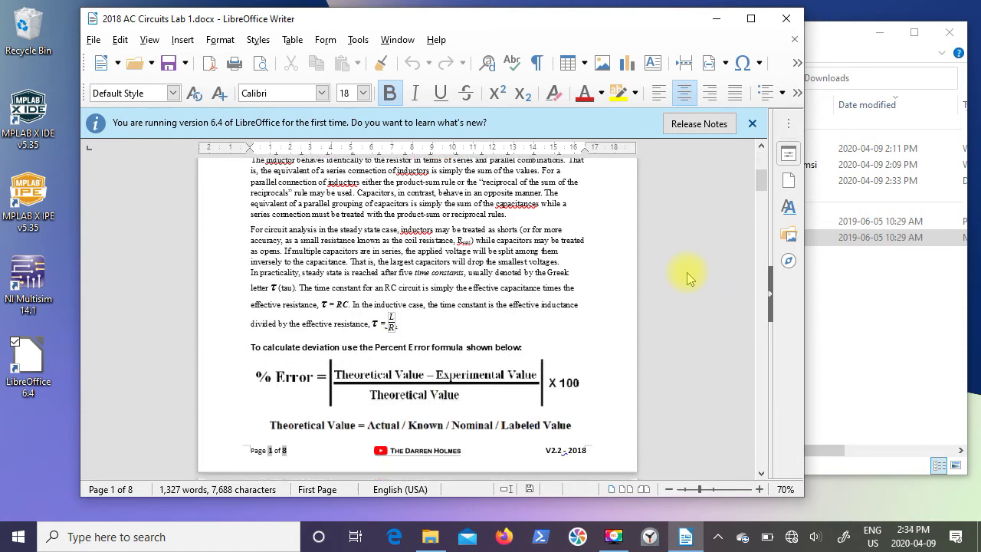
scroll(686, 272, down, 7)
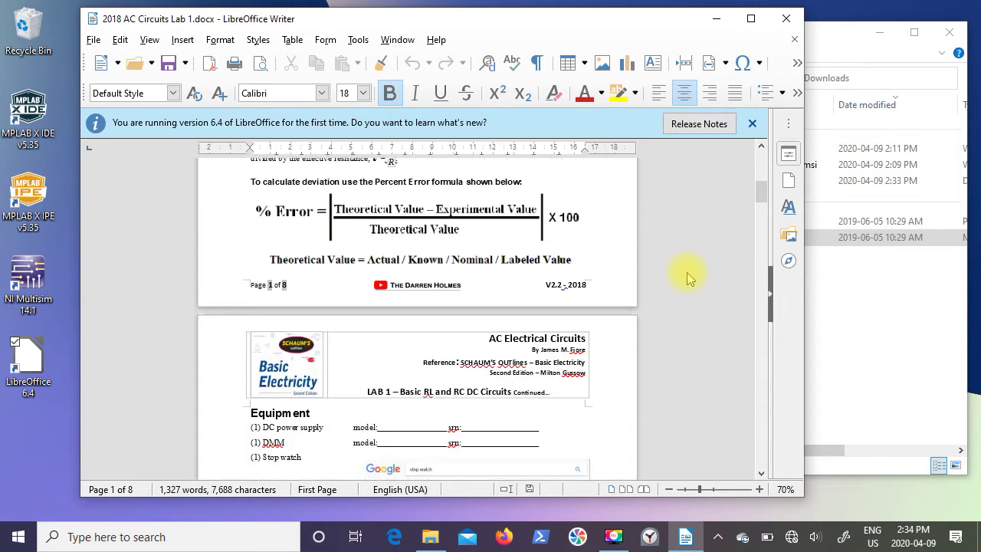
scroll(687, 272, down, 2)
scroll(687, 272, up, 6)
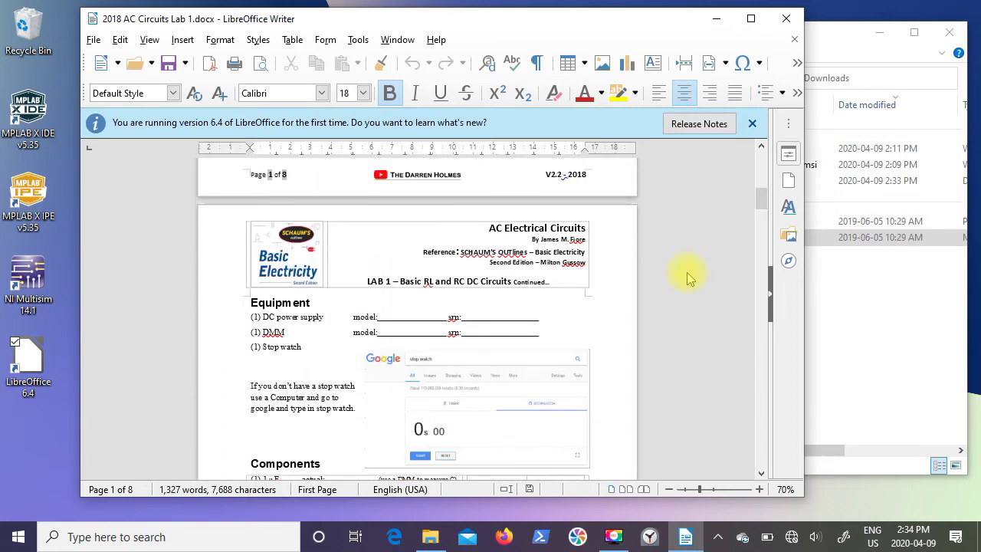
scroll(687, 272, up, 14)
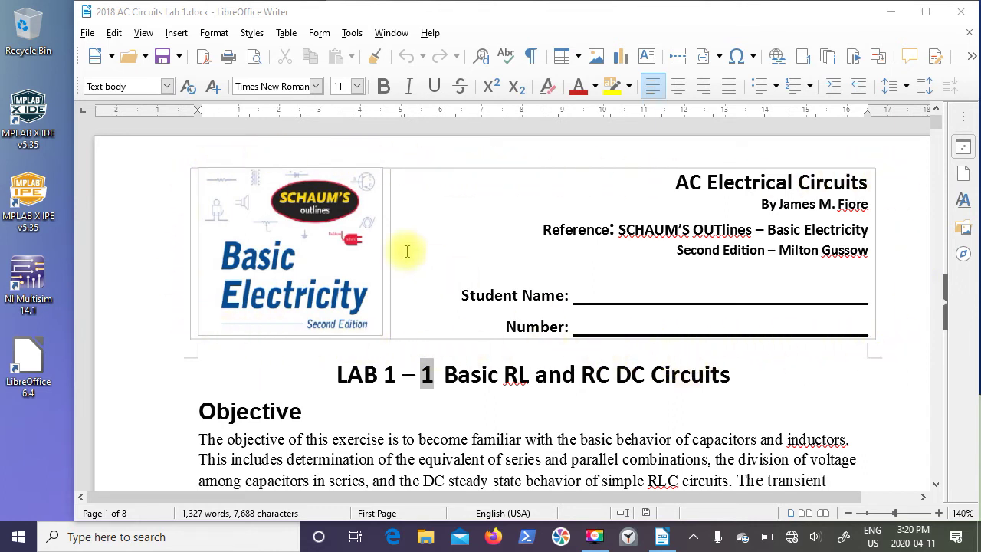
- Turn off the display of table boundaries and place the text cursor at the Reference line in the first-page header
click(144, 35)
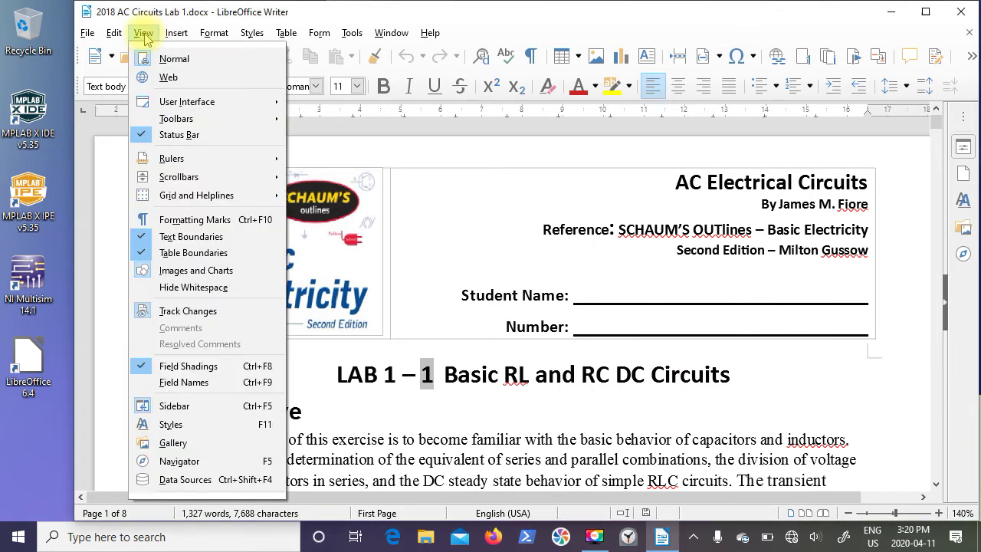
click(182, 259)
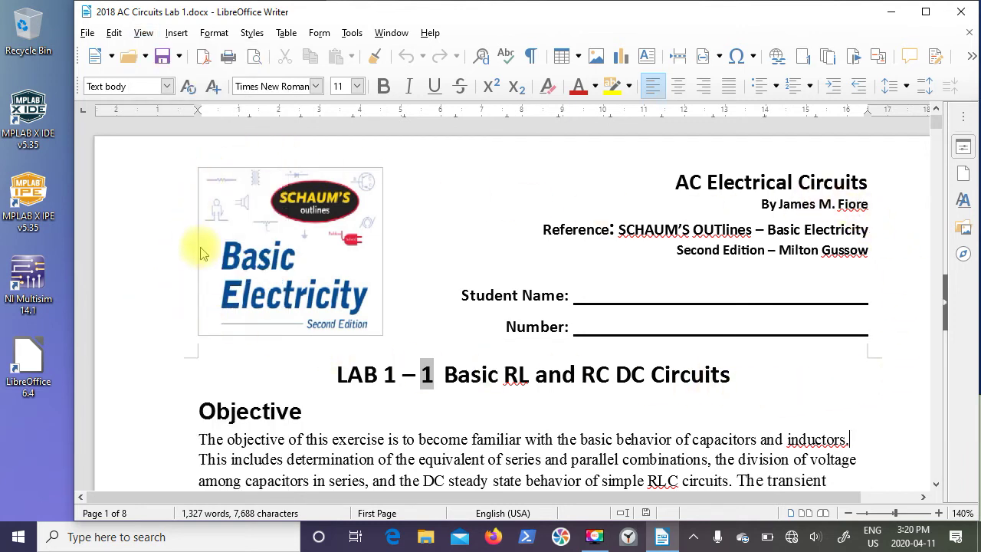
double_click(554, 297)
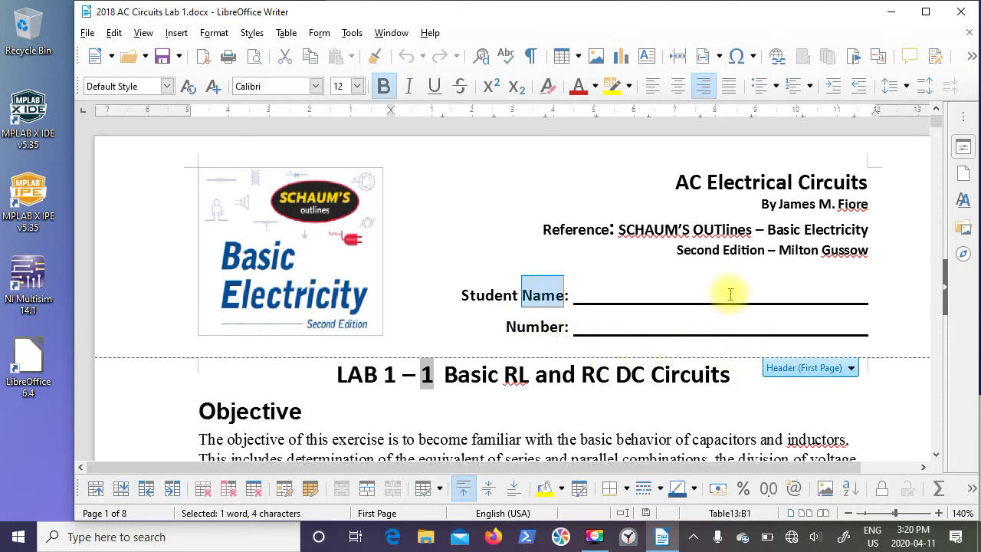
click(469, 227)
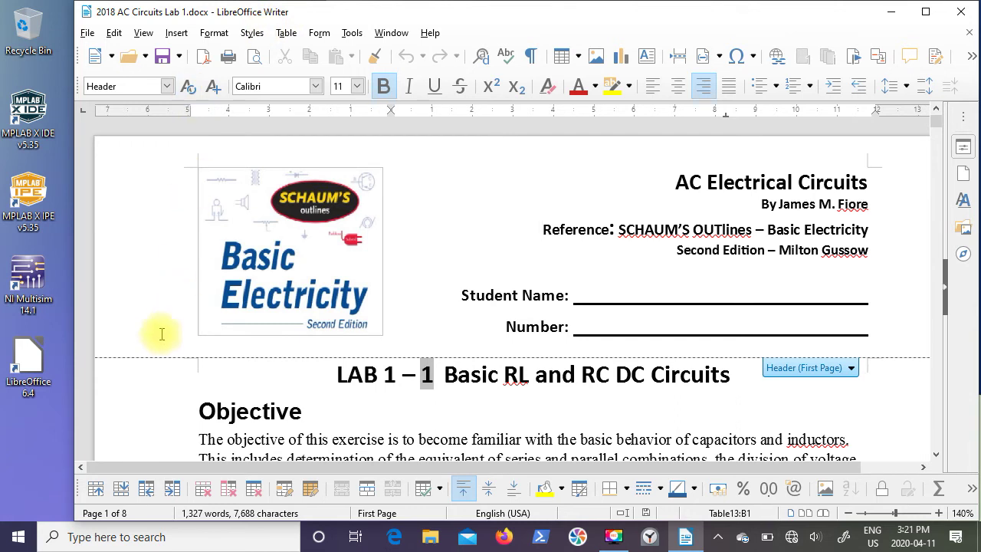
- Minimize the document window to reach the LibreOffice 6.4 desktop shortcut and return to the document
click(34, 362)
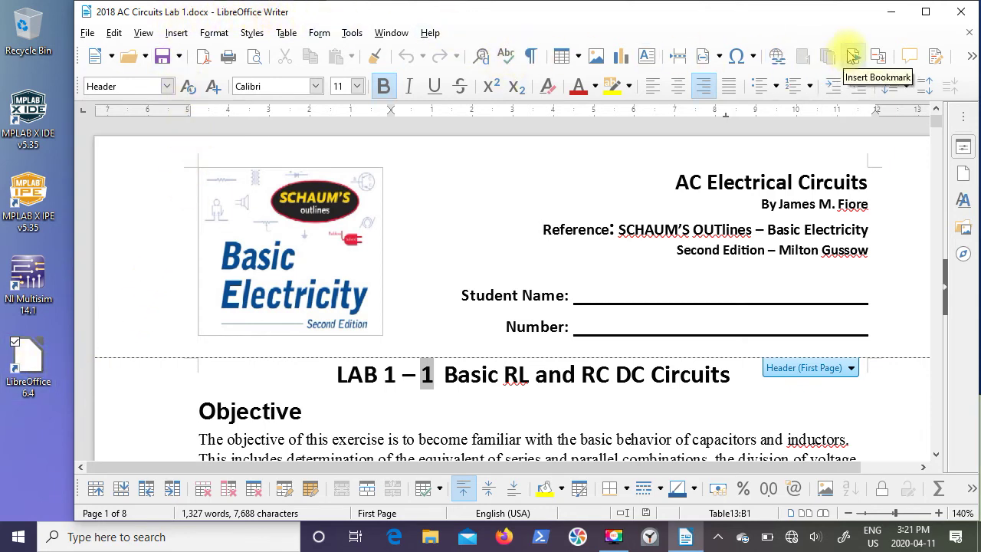
click(892, 14)
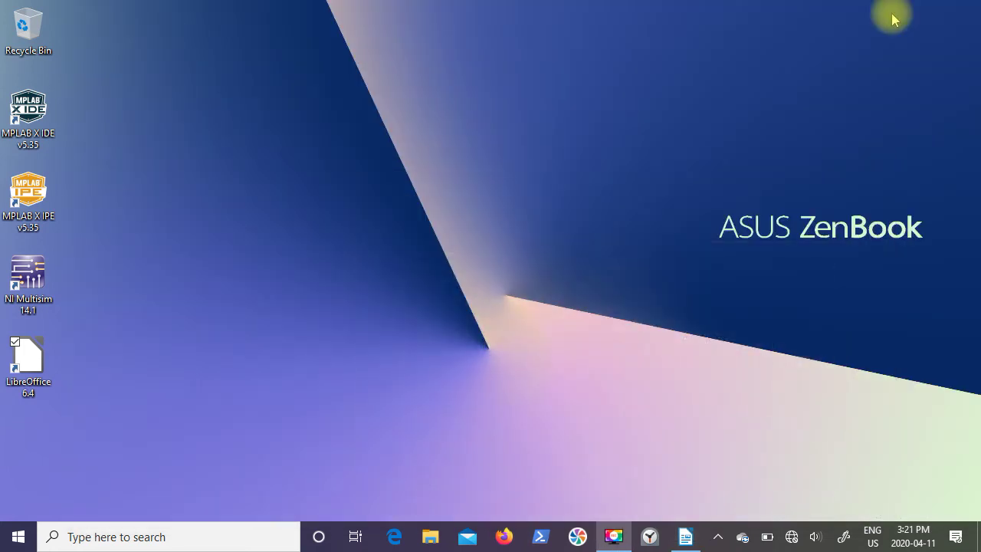
double_click(28, 360)
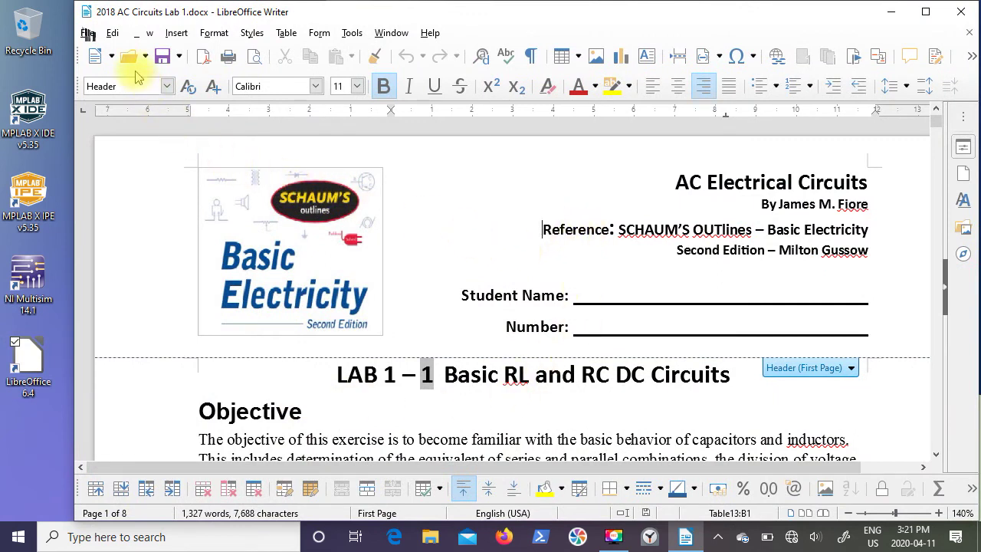
- Create a new spreadsheet from the open text document and move its window aside so the document behind stays accessible
click(86, 34)
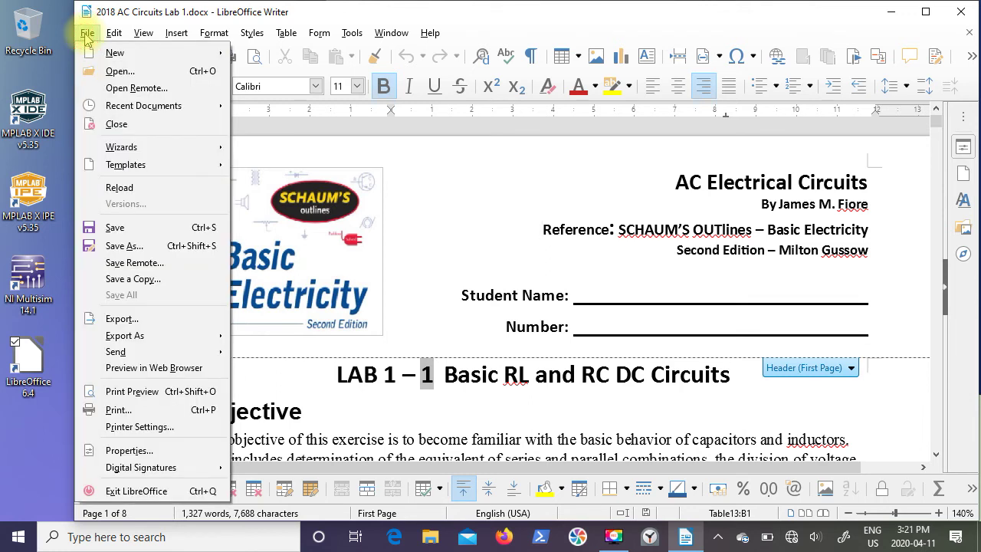
mouse_move(111, 53)
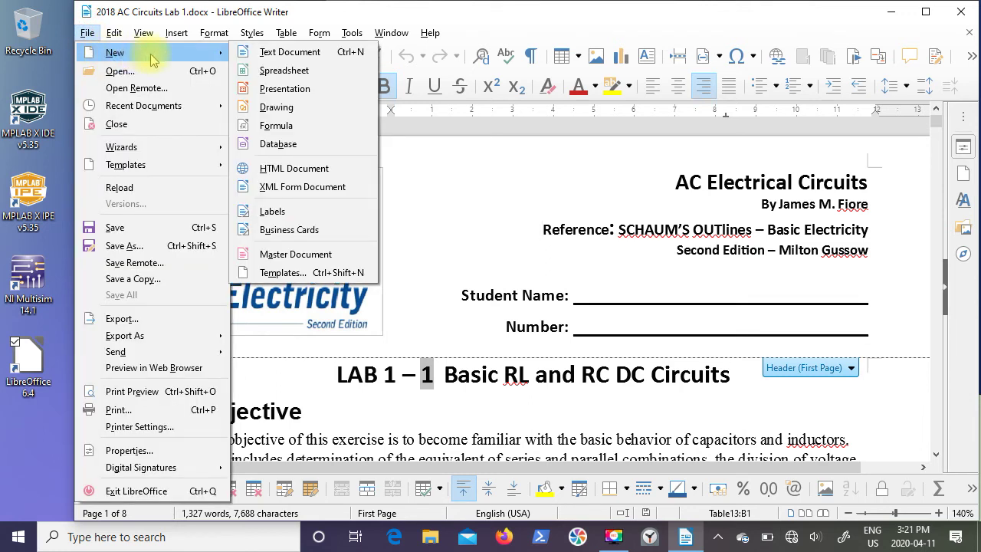
click(283, 70)
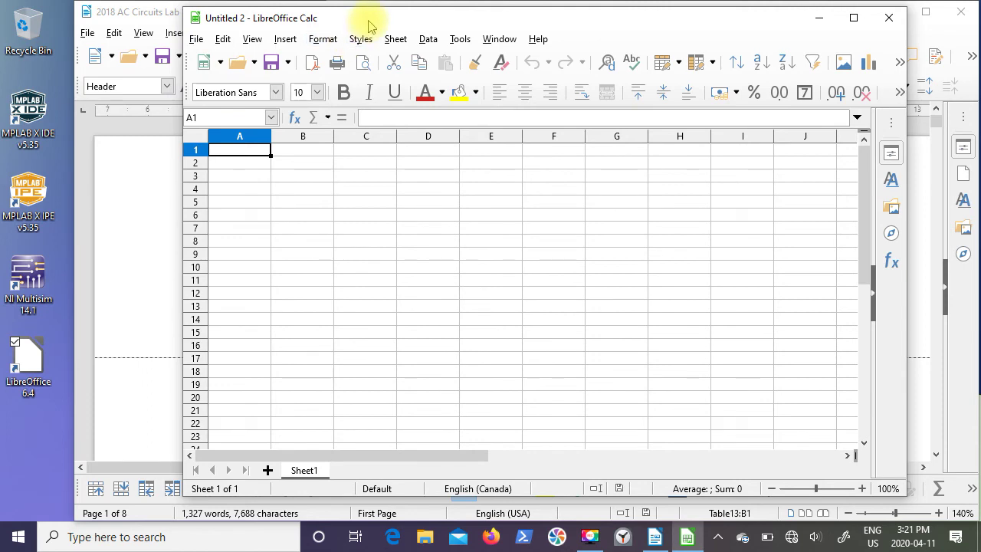
drag(373, 23, 439, 33)
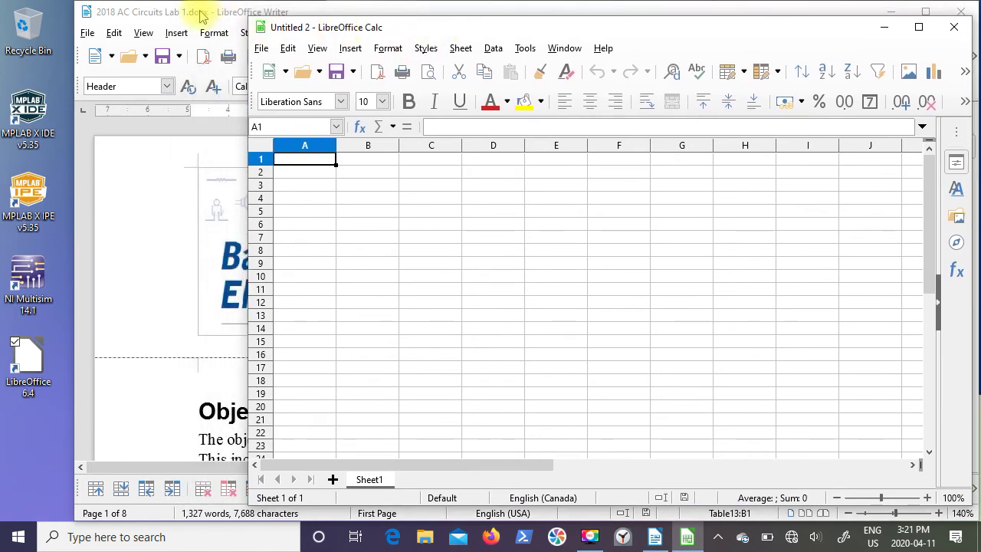